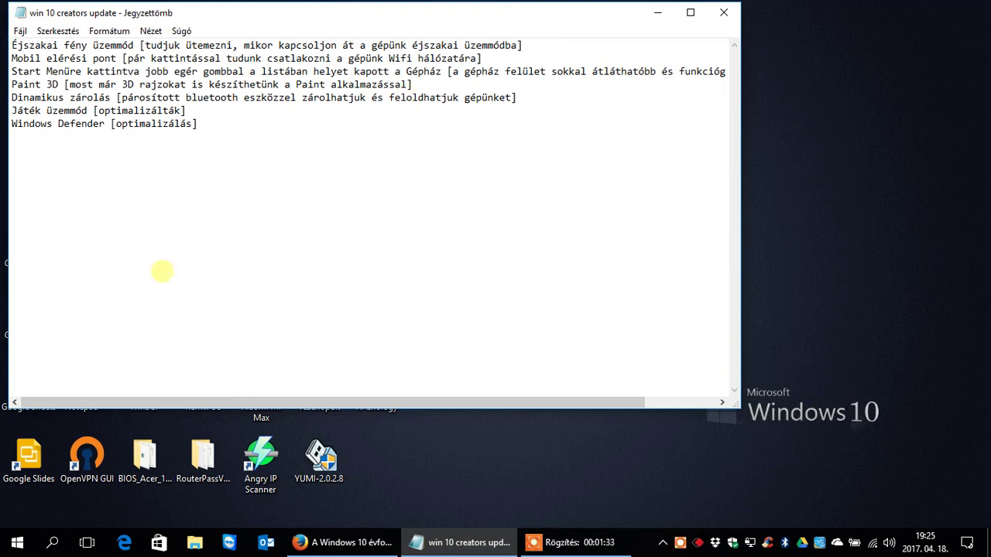
# - Open the Rendszer category of Gépház, look through the Kijelző settings including Éjszakai fény, and minimize the window
pyautogui.rightClick(17, 546)
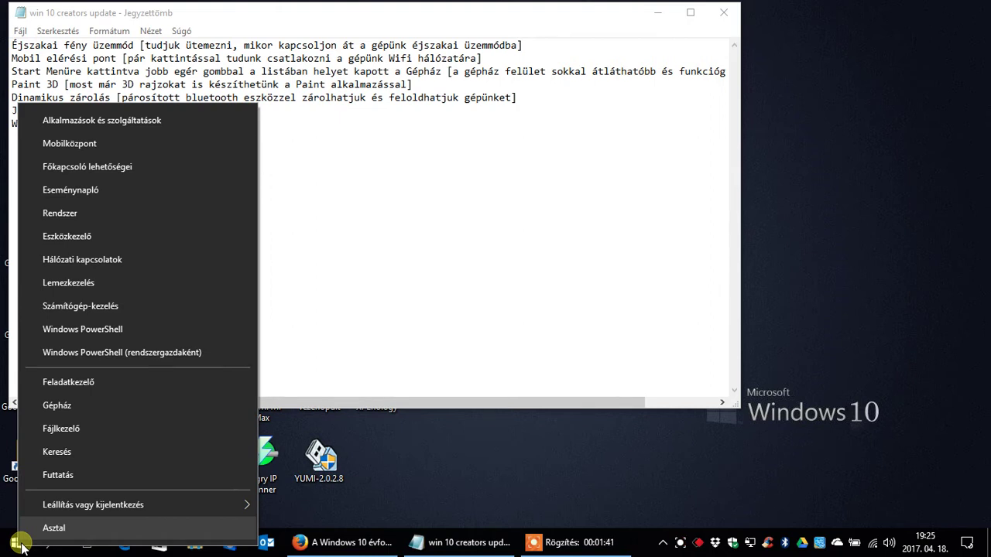
pyautogui.click(155, 399)
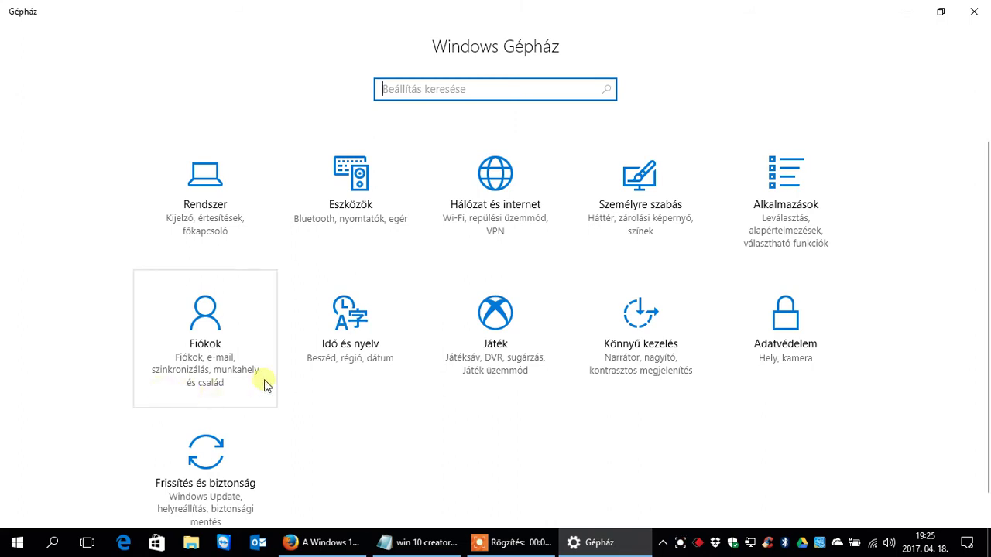
pyautogui.click(224, 214)
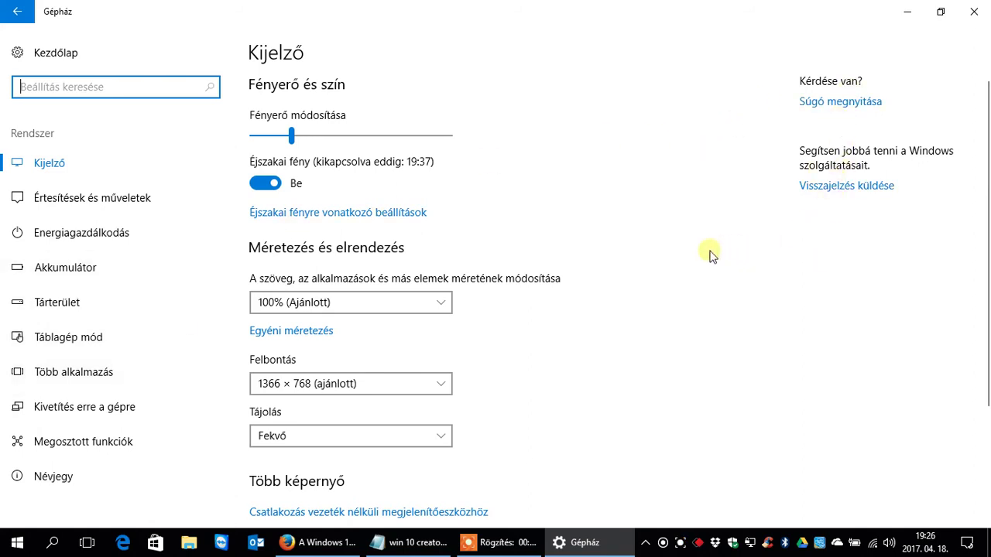
pyautogui.scroll(-3, 607, 255)
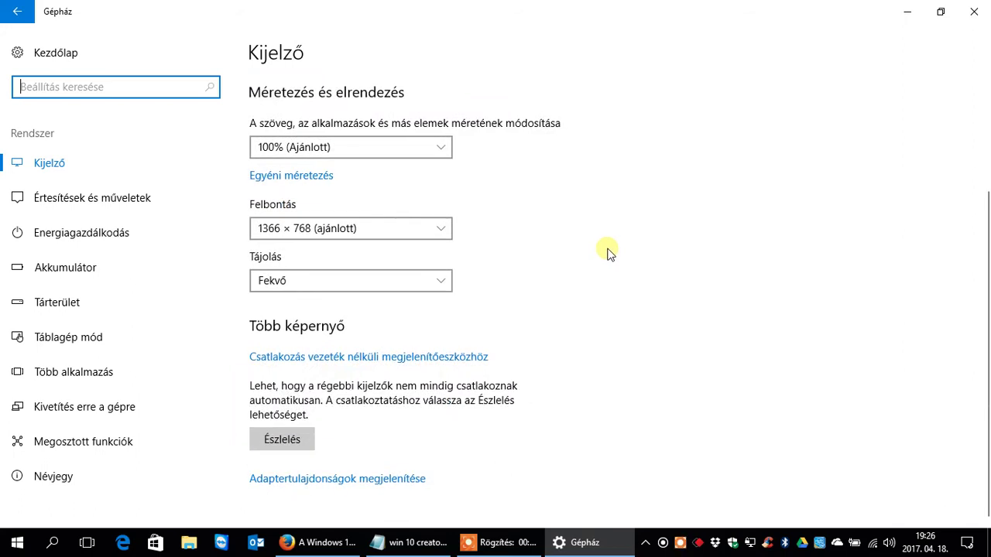
pyautogui.scroll(3, 607, 254)
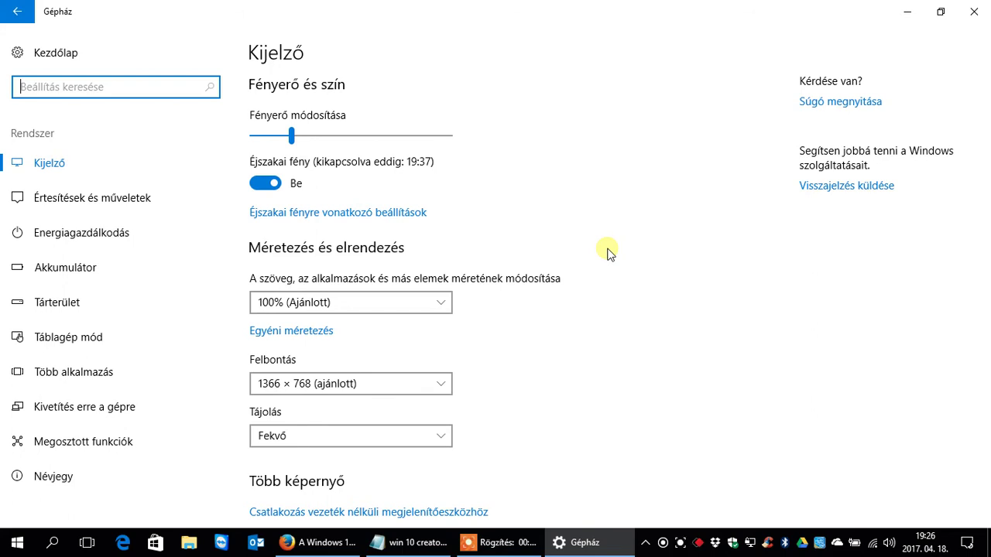
pyautogui.click(904, 14)
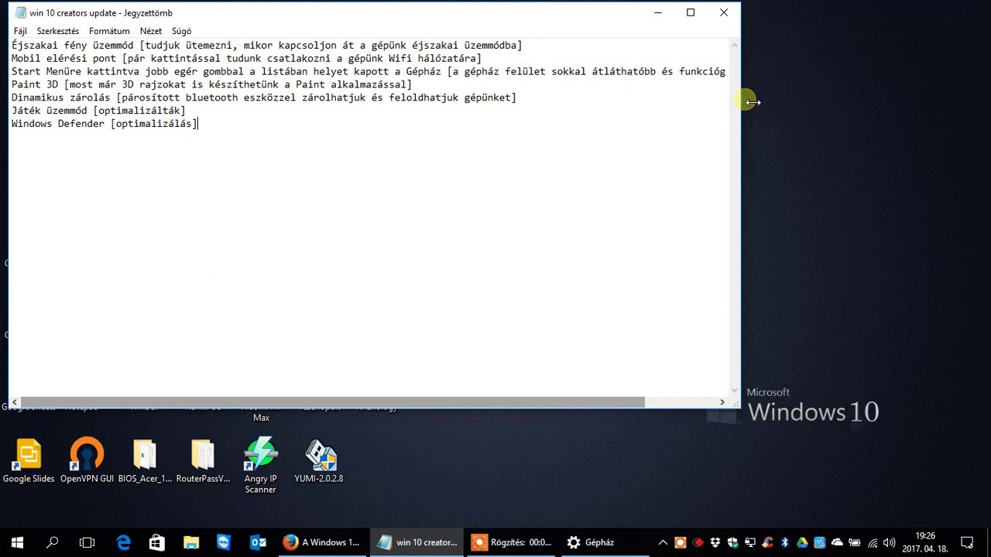
# - Open the Műveletközpont and switch Táblagép mód on and back off
pyautogui.click(966, 544)
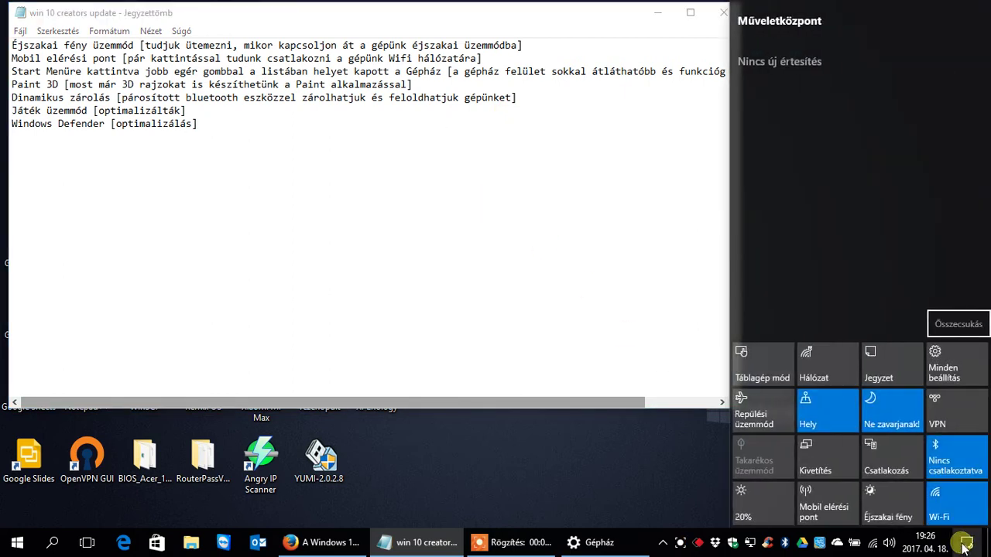
pyautogui.click(769, 370)
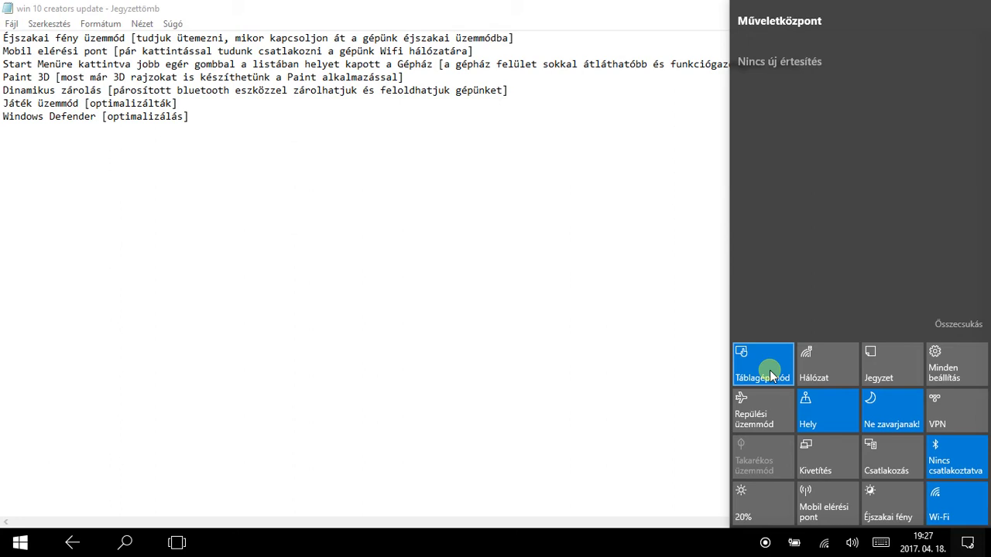
pyautogui.click(769, 370)
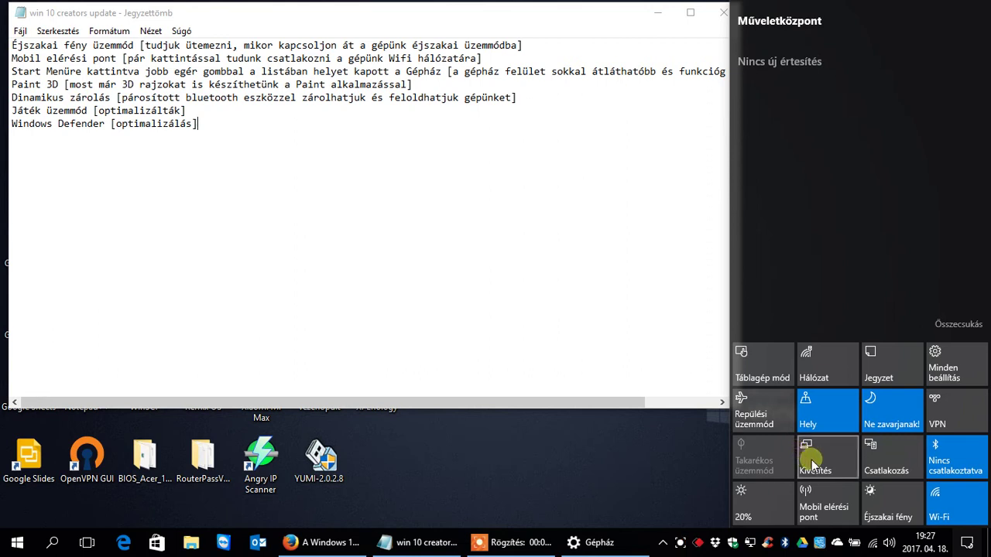
# - Switch Éjszakai fény on and back off, and do the same with Mobil elérési pont
pyautogui.click(883, 504)
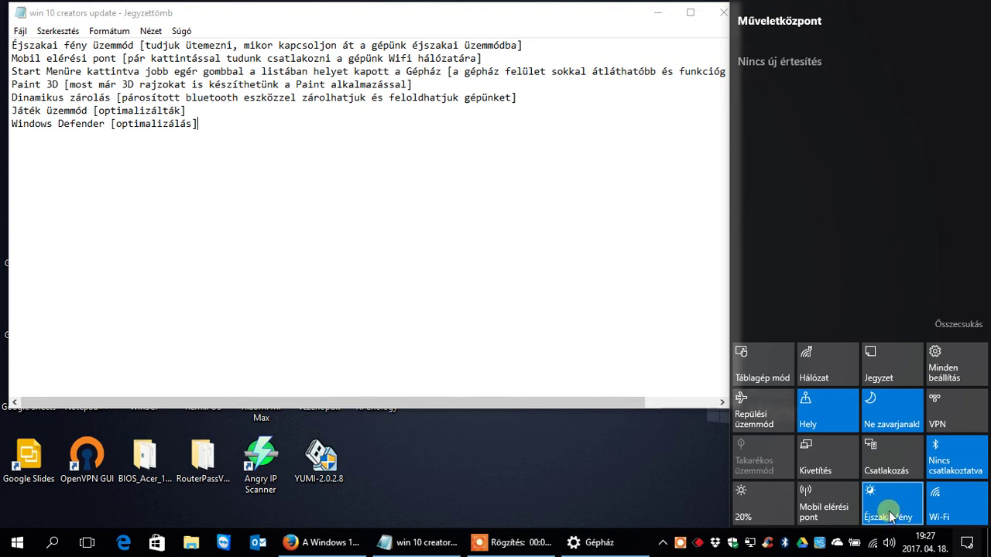
pyautogui.click(888, 512)
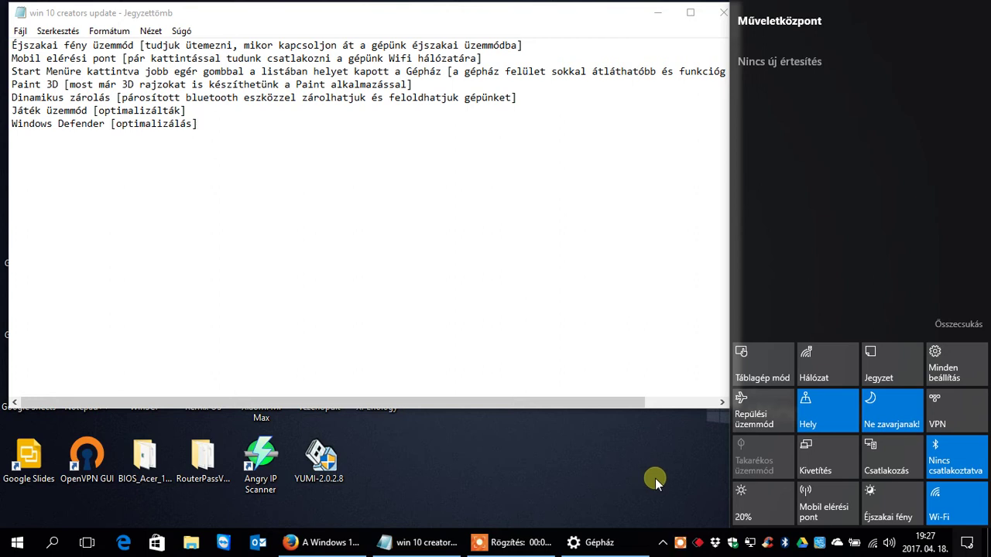
pyautogui.click(821, 503)
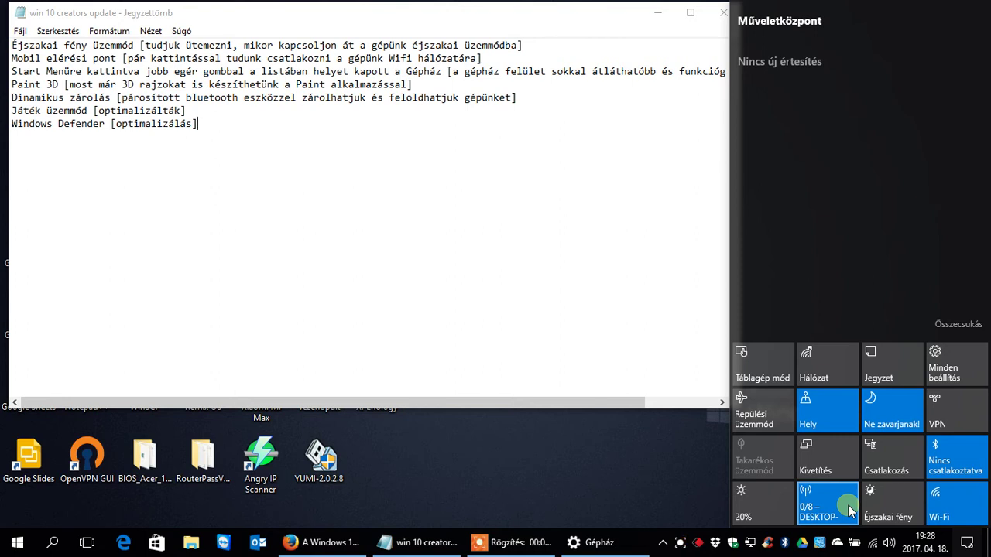
pyautogui.click(849, 505)
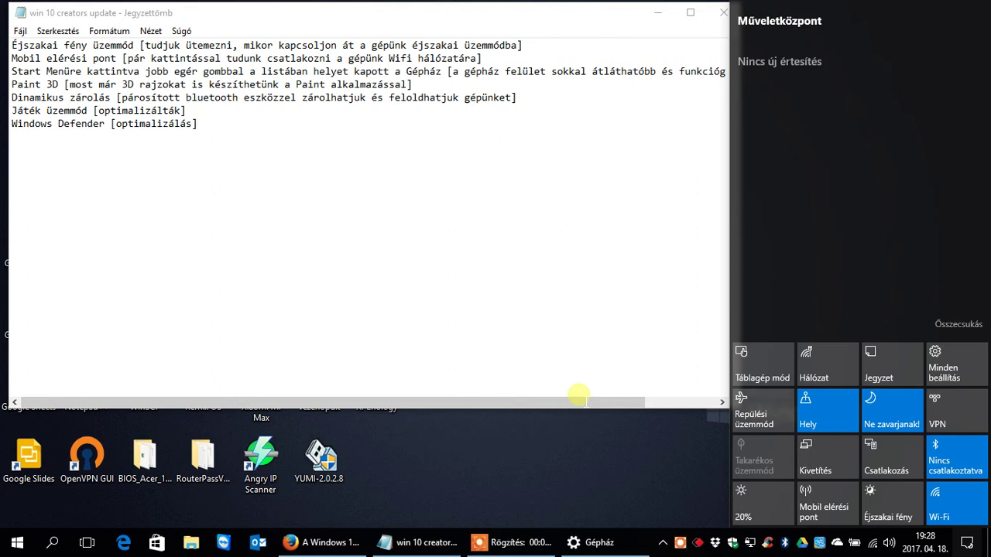
# - Search Windows for "paint", launch Paint 3D and start a new project
pyautogui.click(50, 544)
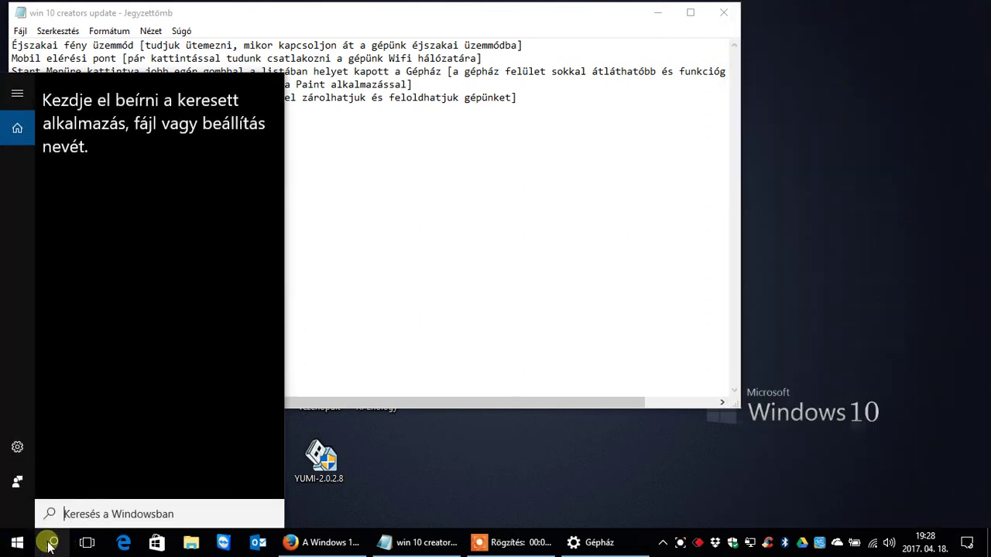
pyautogui.write('paint')
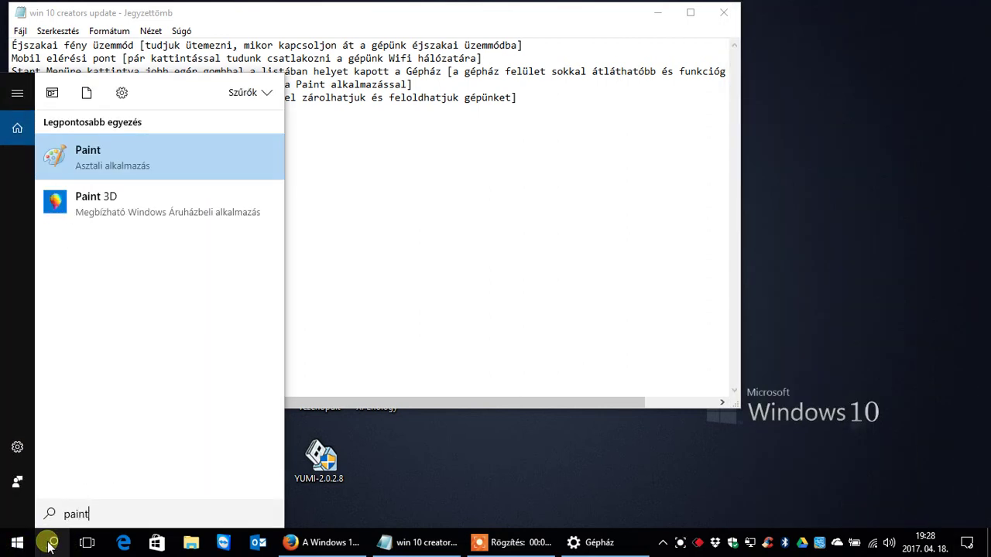
pyautogui.click(111, 204)
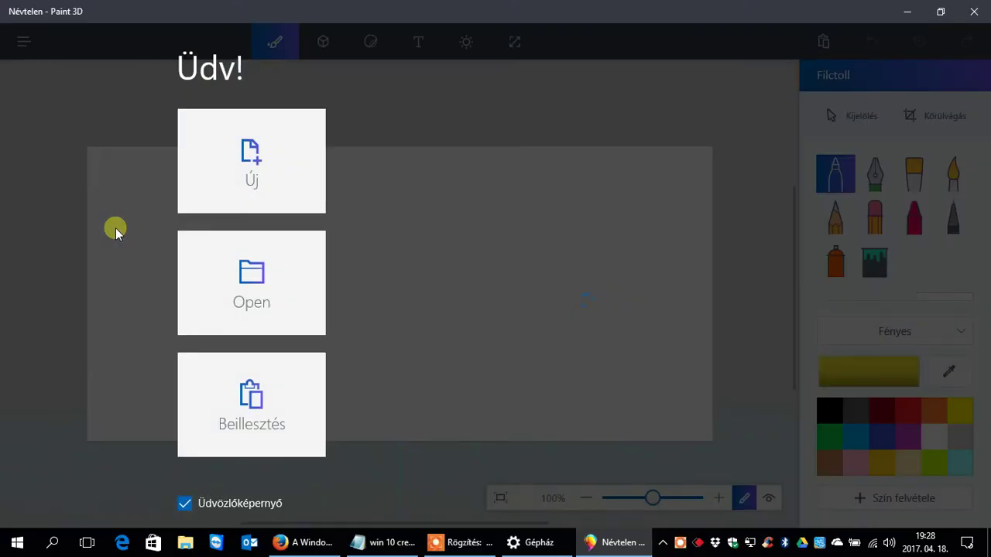
pyautogui.click(225, 143)
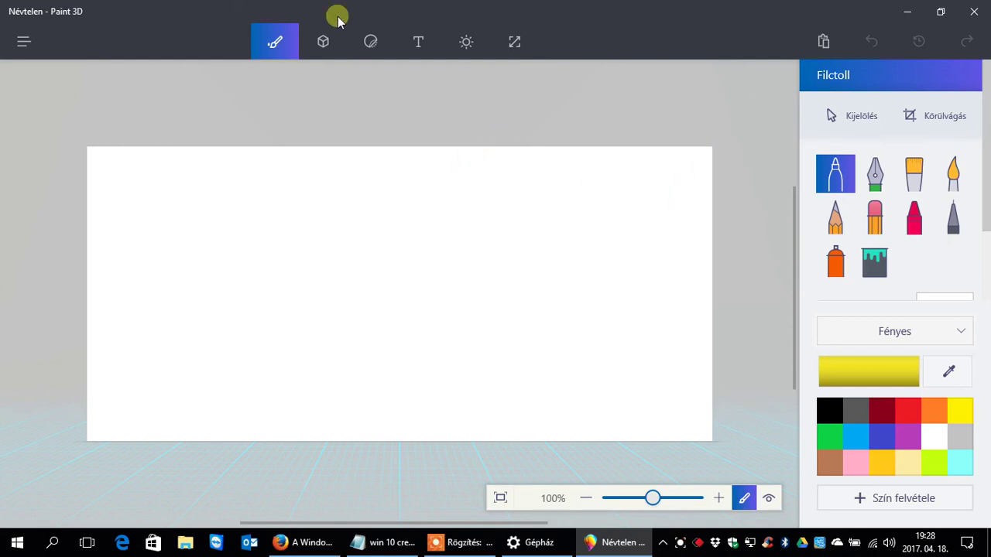
# - Place a yellow Férfi 3D model on the canvas, rotate it clockwise until it lies almost horizontally, and minimize Paint 3D
pyautogui.click(330, 41)
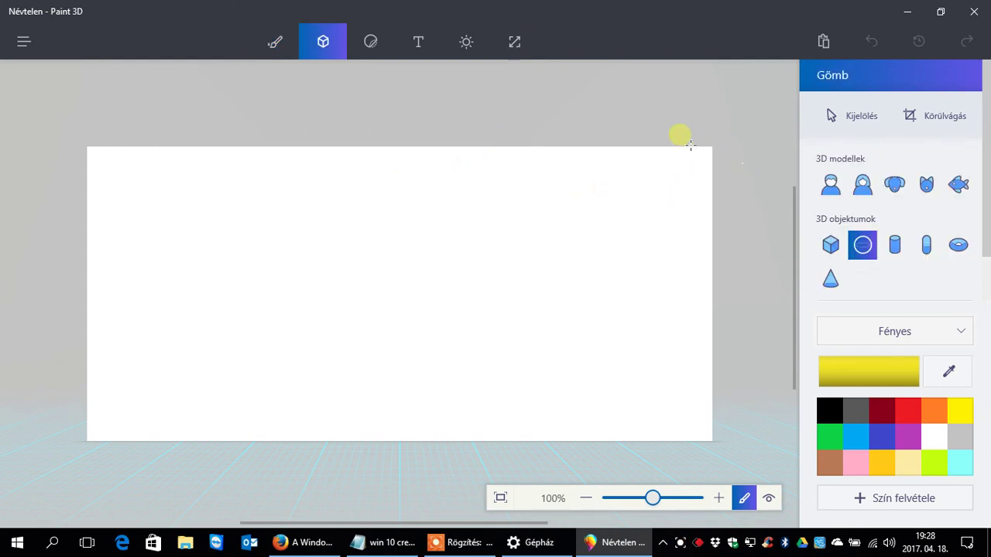
pyautogui.click(831, 183)
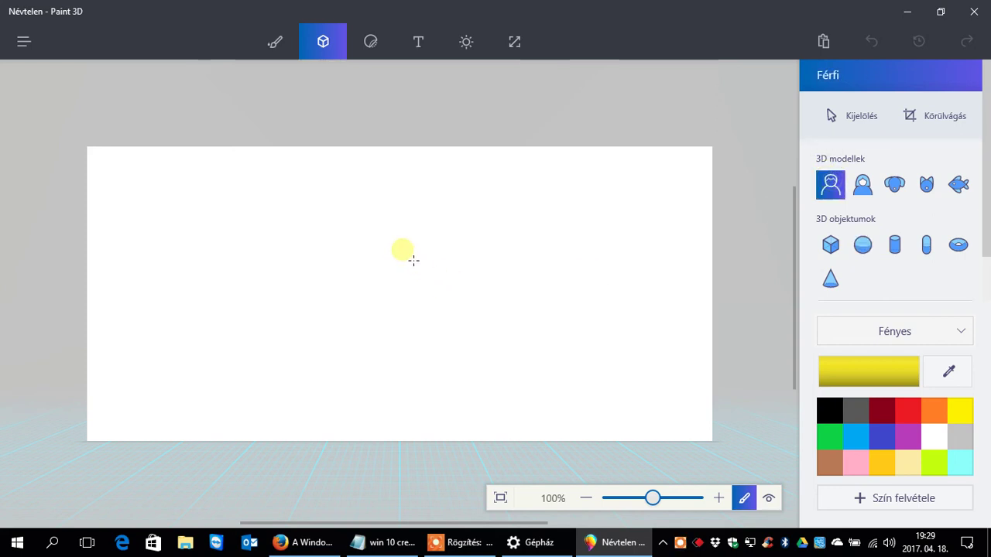
pyautogui.moveTo(321, 280); pyautogui.dragTo(386, 253)
pyautogui.moveTo(375, 148); pyautogui.dragTo(525, 285)
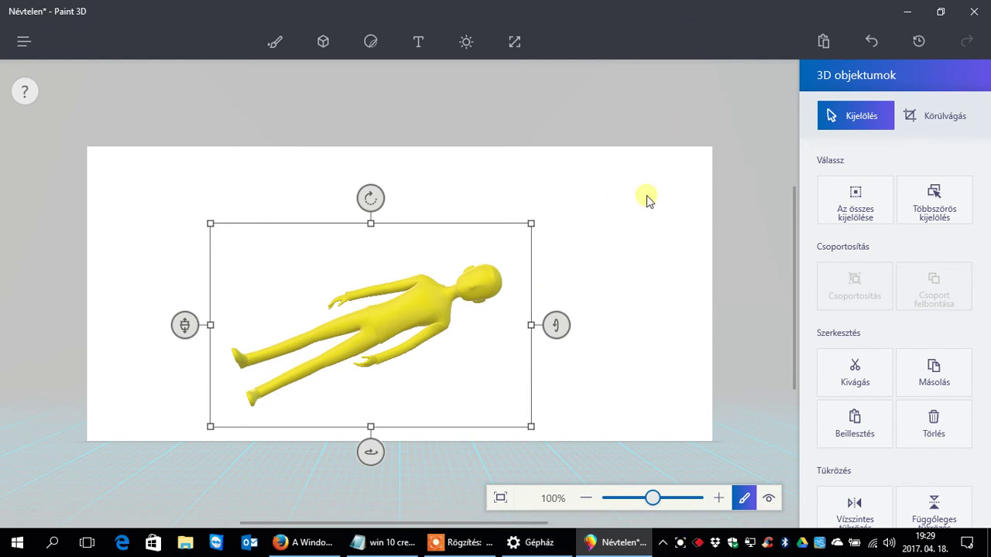
pyautogui.click(907, 12)
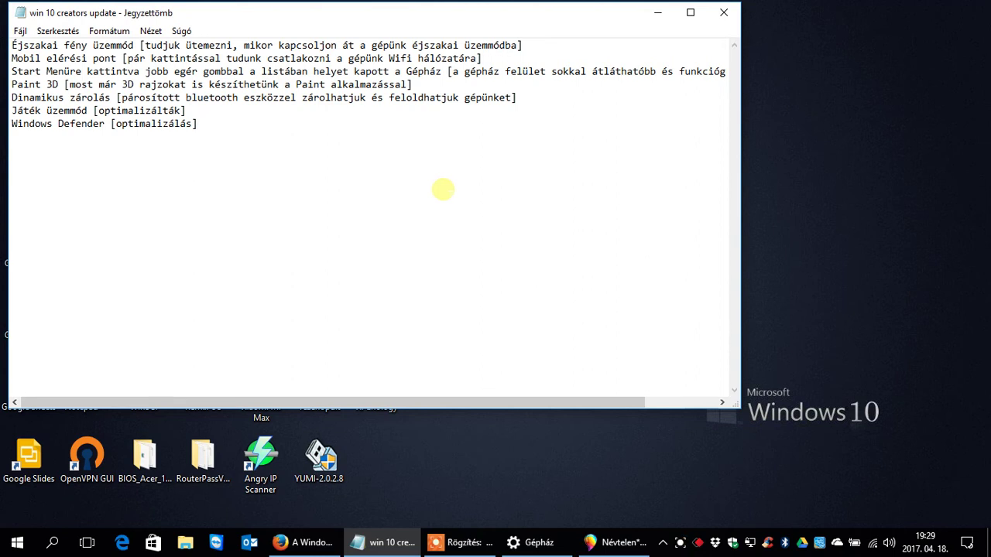
# - Open Bejelentkezési lehetőségek under Fiókok in Gépház and review the sign-in options down to Dinamikus zárolás
pyautogui.click(4, 547)
pyautogui.rightClick(4, 547)
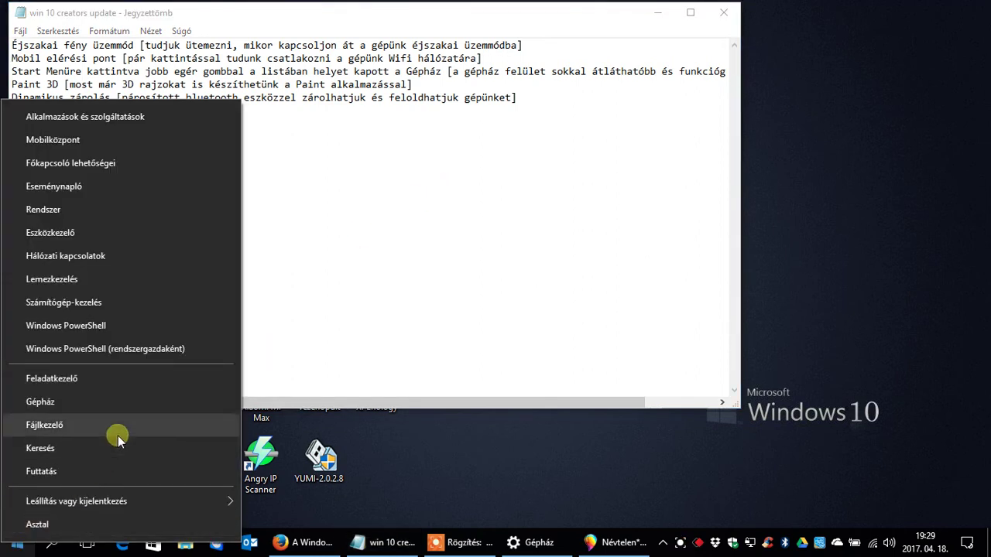
pyautogui.click(122, 404)
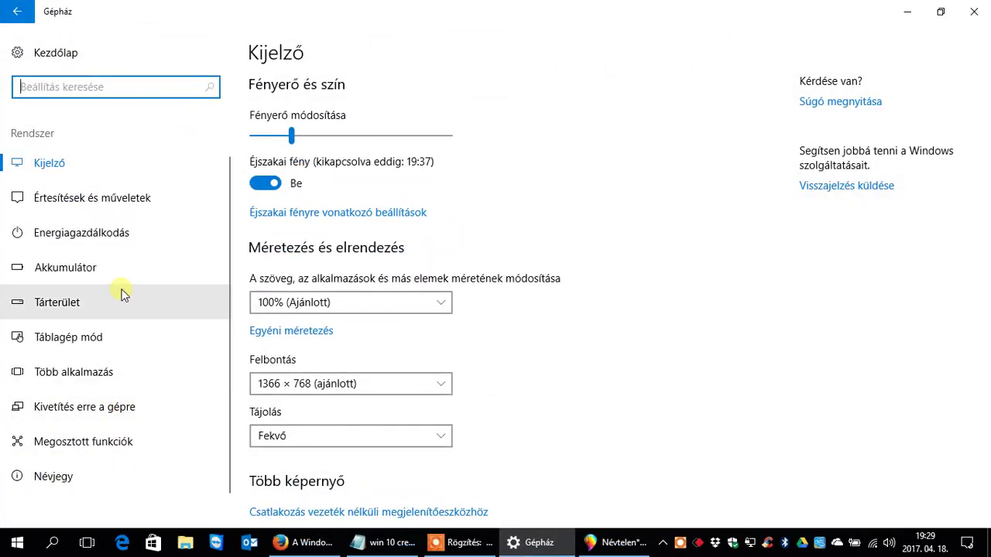
pyautogui.click(46, 54)
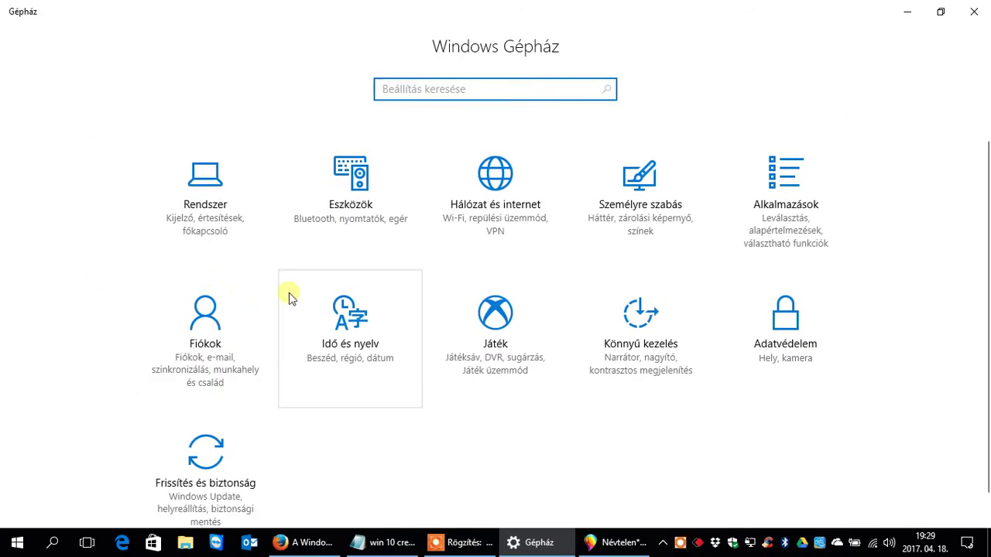
pyautogui.click(205, 336)
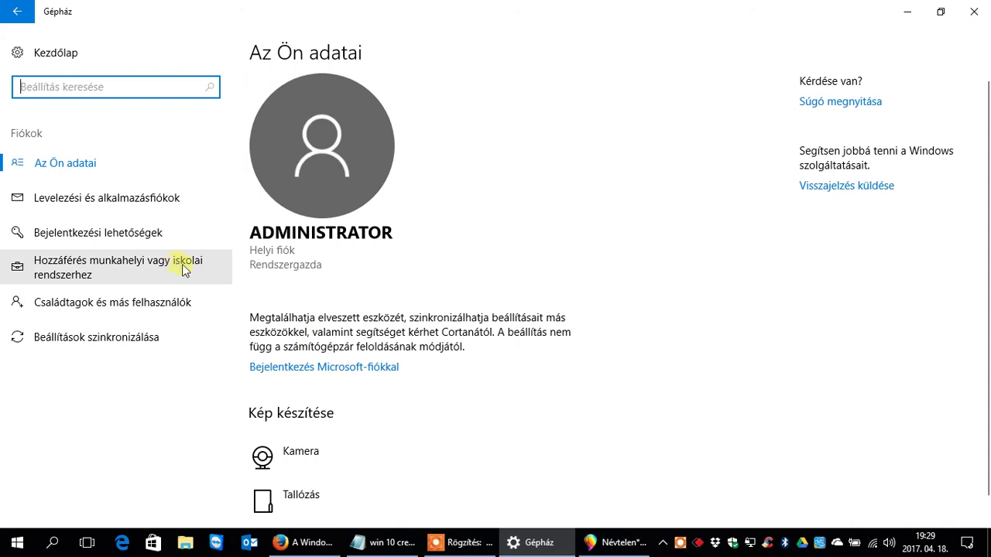
pyautogui.click(133, 236)
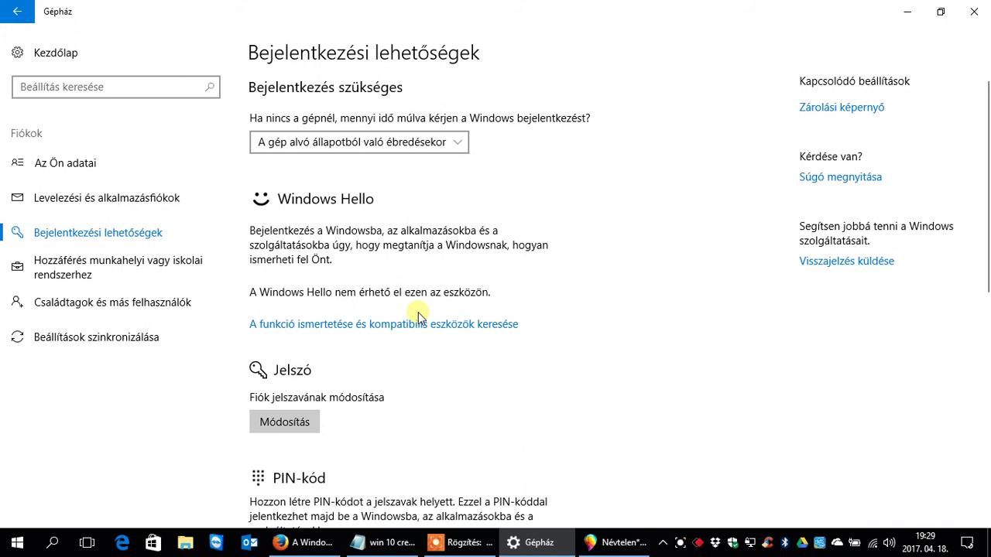
pyautogui.scroll(-3, 431, 328)
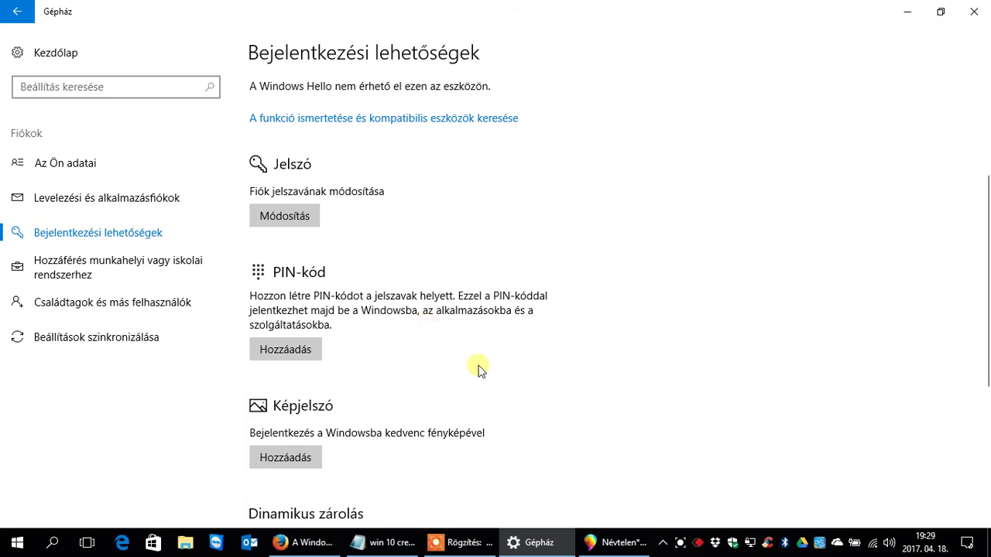
pyautogui.scroll(-4, 477, 370)
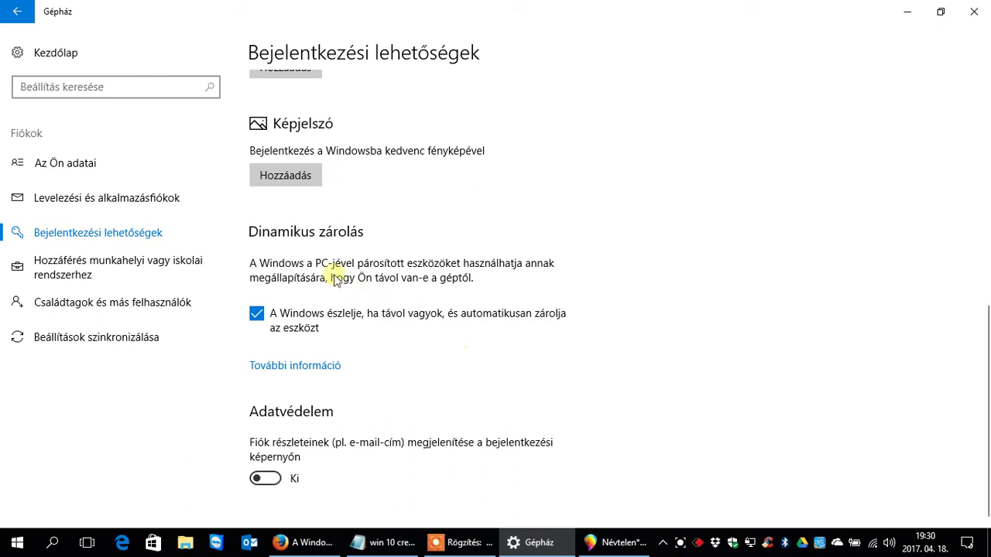
# - Return to the Gépház home page and briefly check the quick actions in the Műveletközpont
pyautogui.click(30, 17)
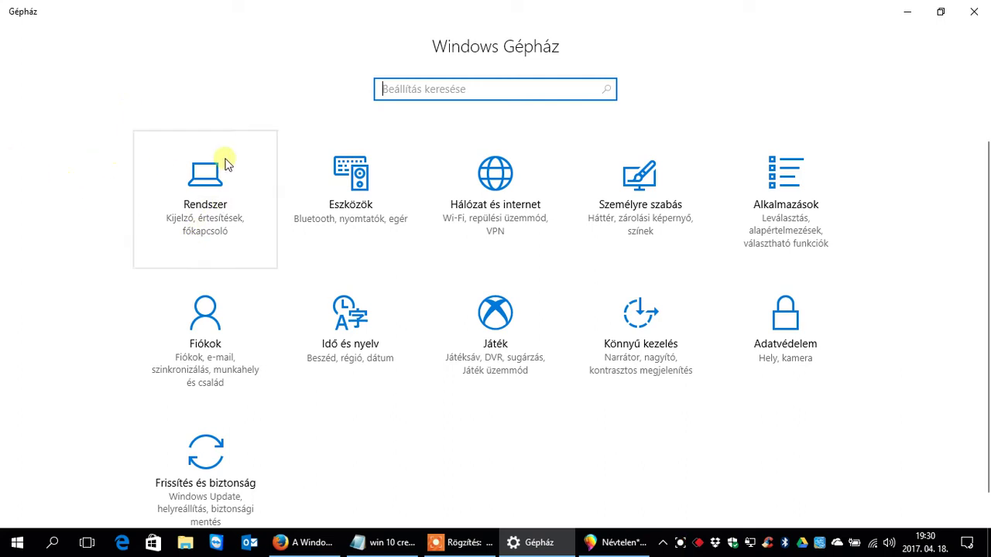
pyautogui.scroll(-1, 416, 276)
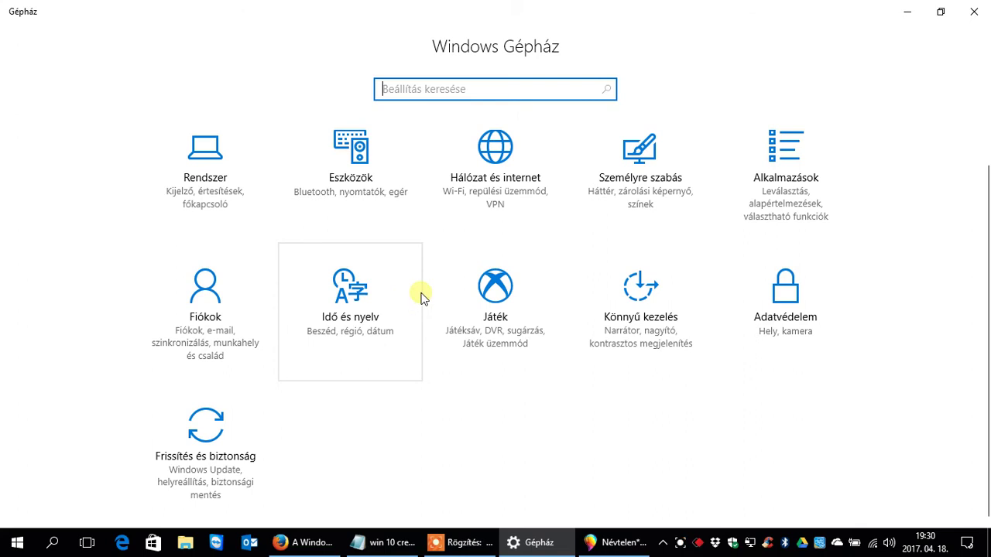
pyautogui.click(965, 544)
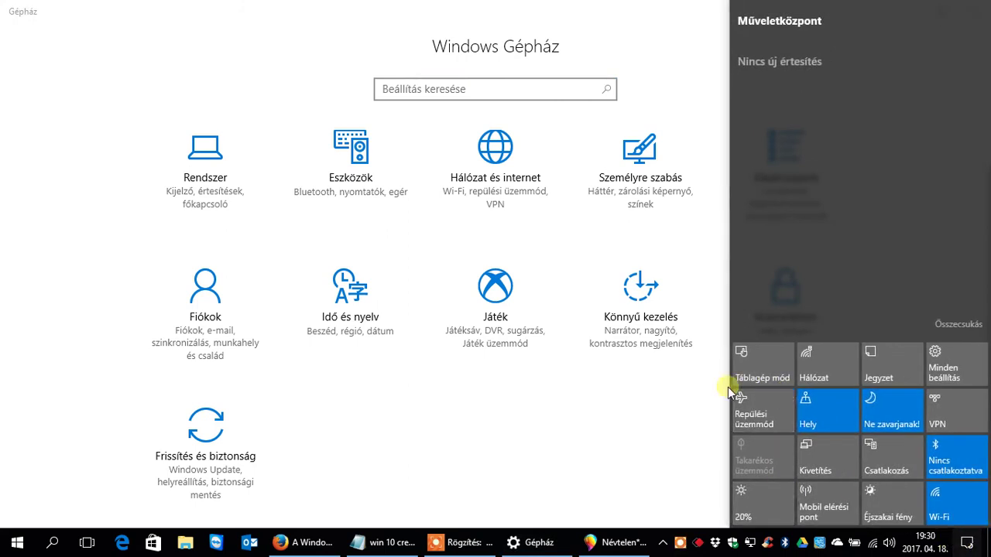
pyautogui.click(460, 457)
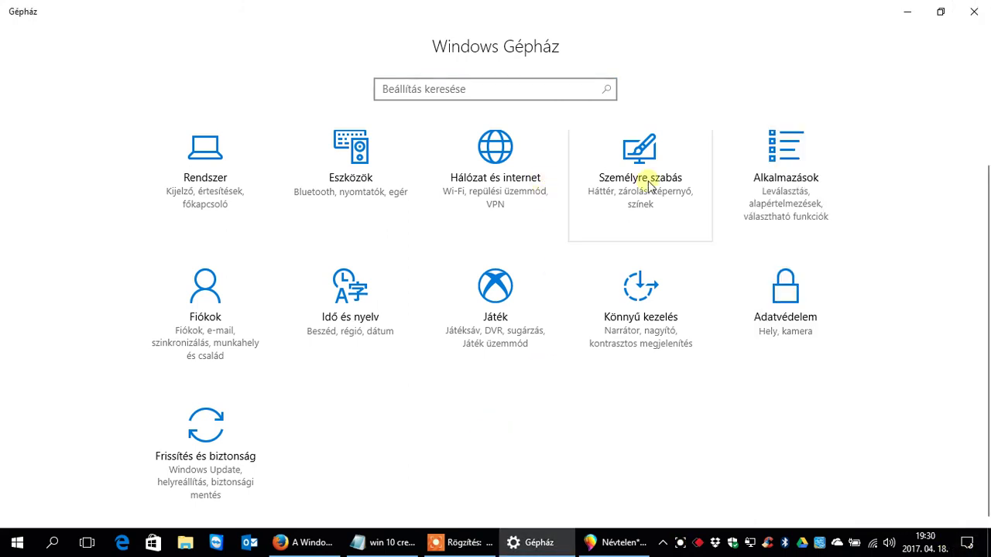
# - View the Alkalmazások és szolgáltatások page of the Alkalmazások category and return to the Gépház home page
pyautogui.click(777, 201)
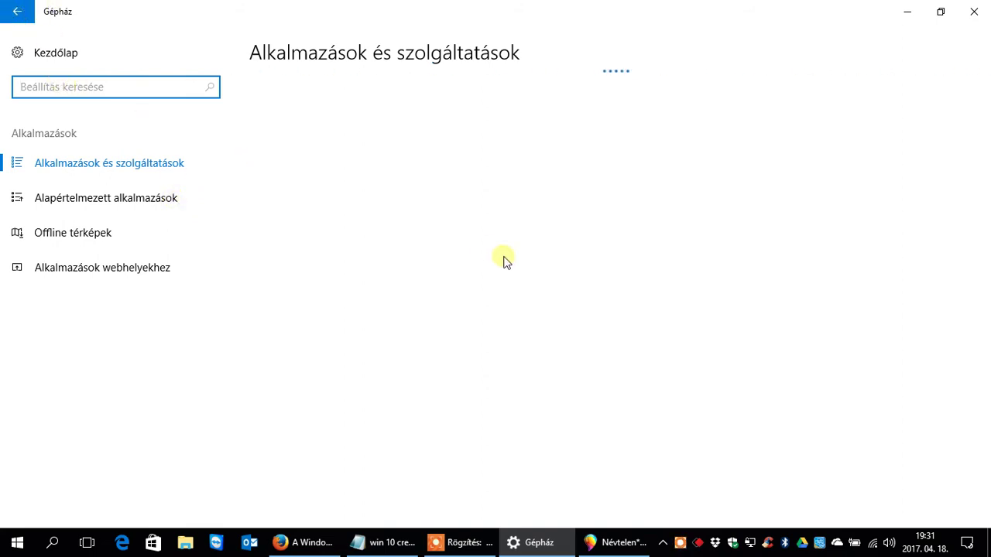
pyautogui.click(16, 14)
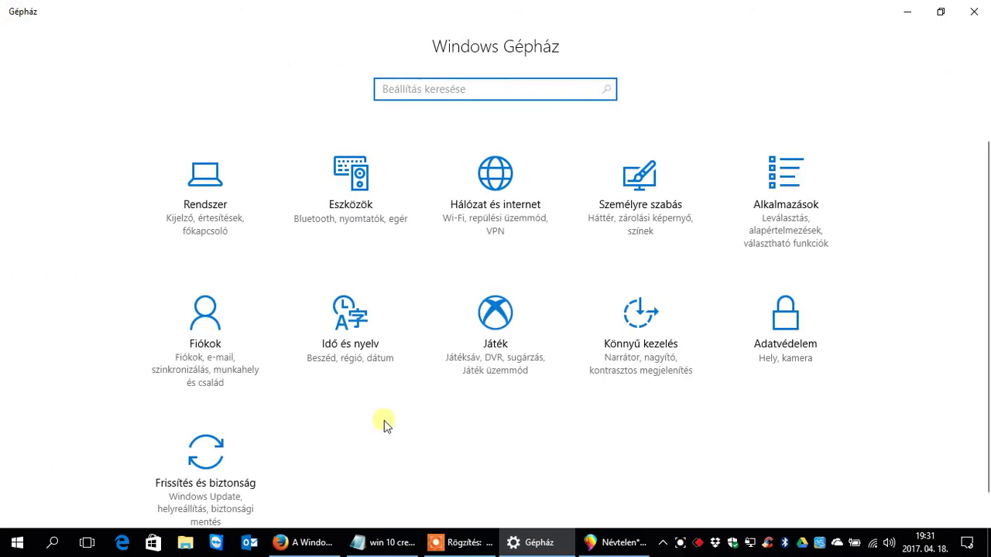
pyautogui.scroll(-1, 418, 461)
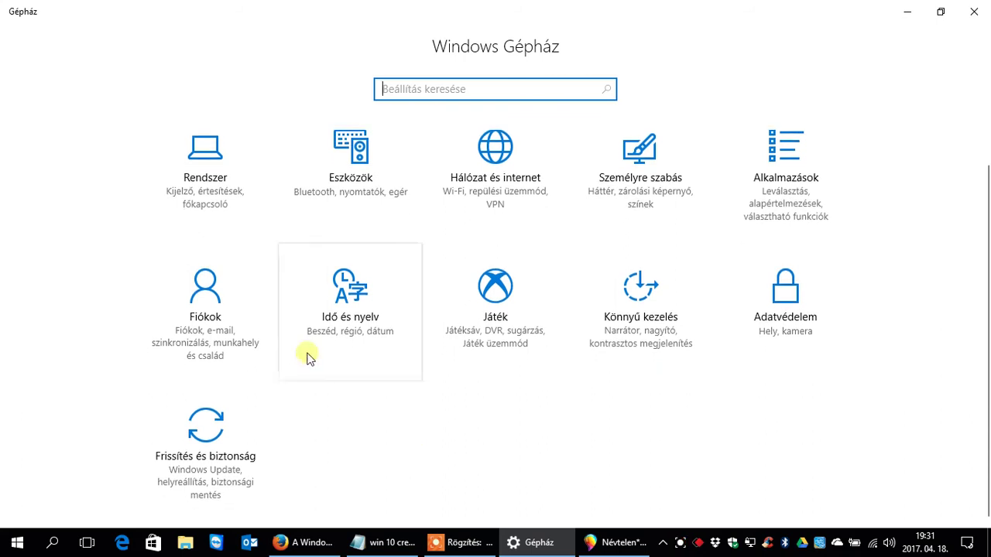
# - Open the Rendszer category and review its Kijelző, Értesítések és műveletek and Akkumulátor pages, including the Takarékos üzemmód options
pyautogui.click(222, 190)
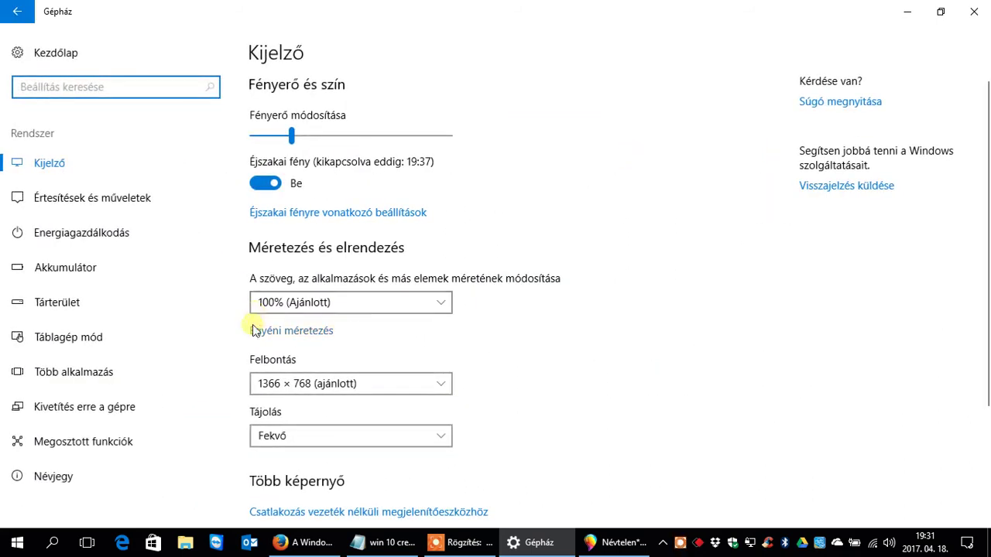
pyautogui.click(126, 205)
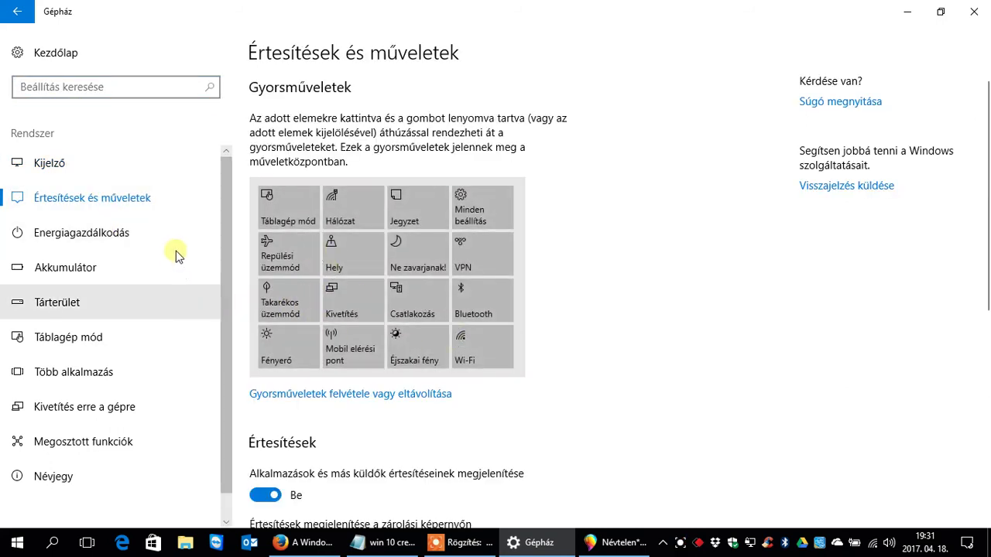
pyautogui.click(122, 267)
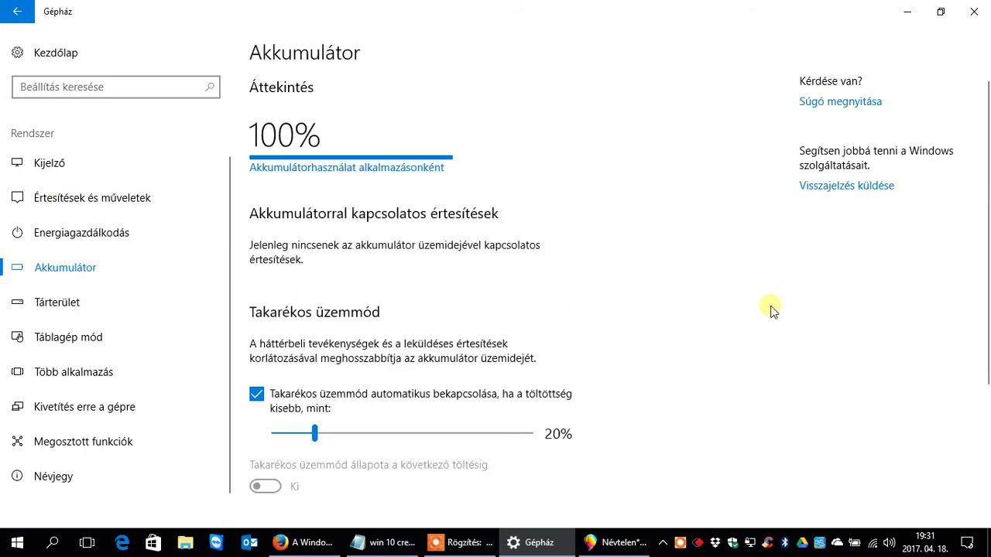
pyautogui.scroll(-3, 771, 310)
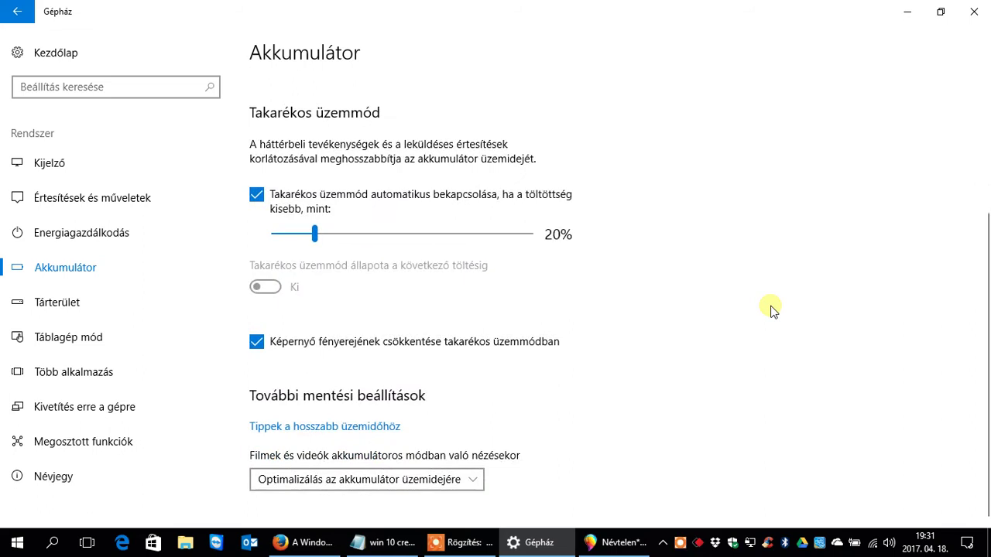
pyautogui.scroll(3, 771, 310)
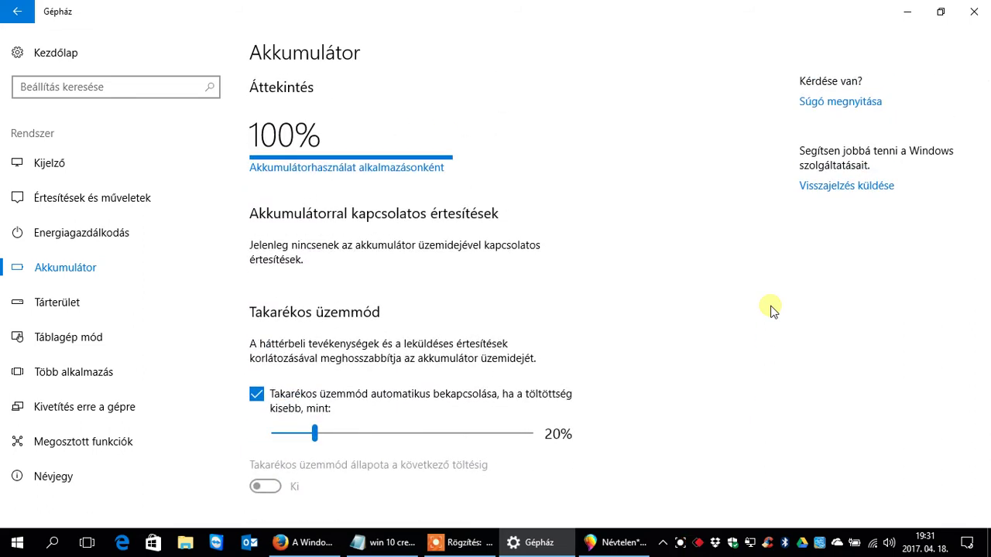
# - View the Táblagép mód and Tárterület pages and return to the Gépház home page
pyautogui.click(107, 355)
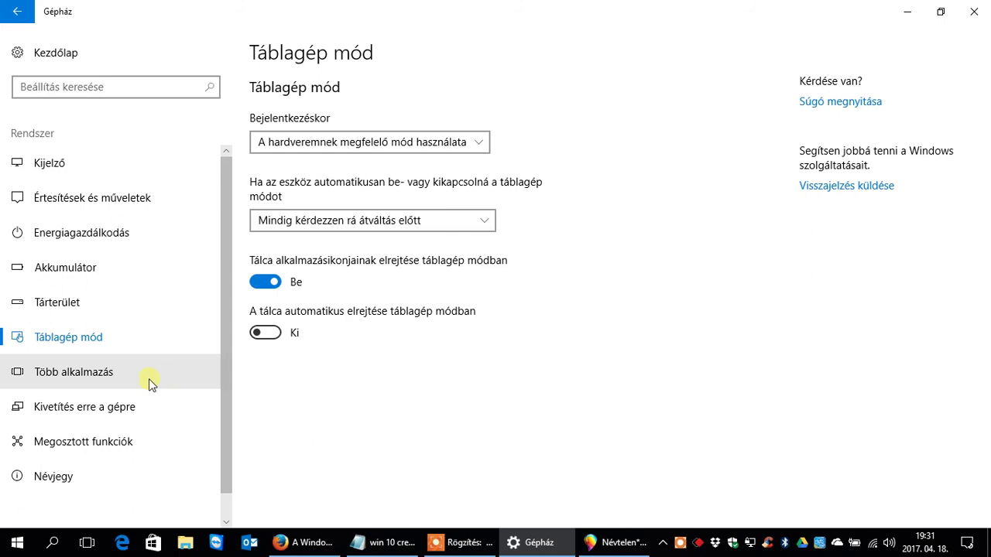
pyautogui.click(106, 300)
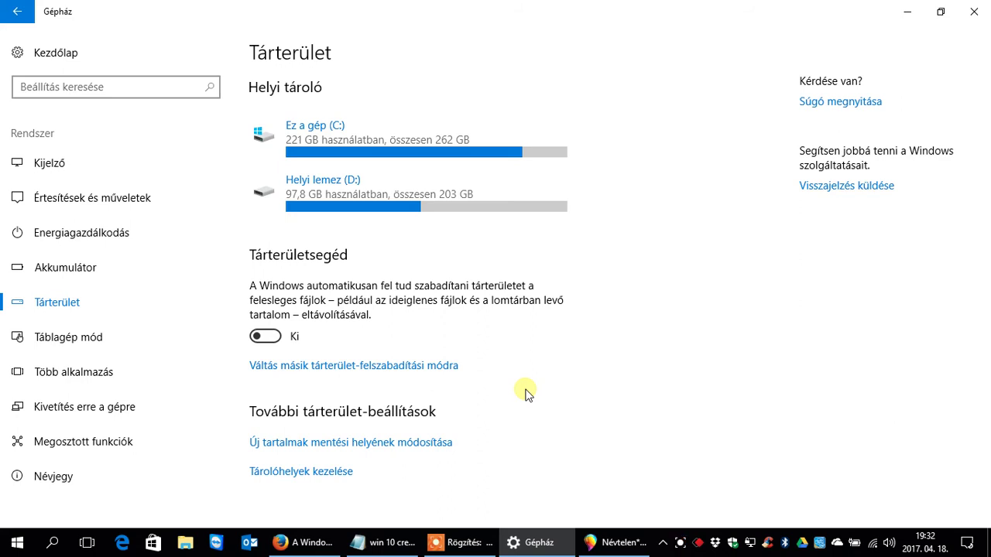
pyautogui.click(81, 52)
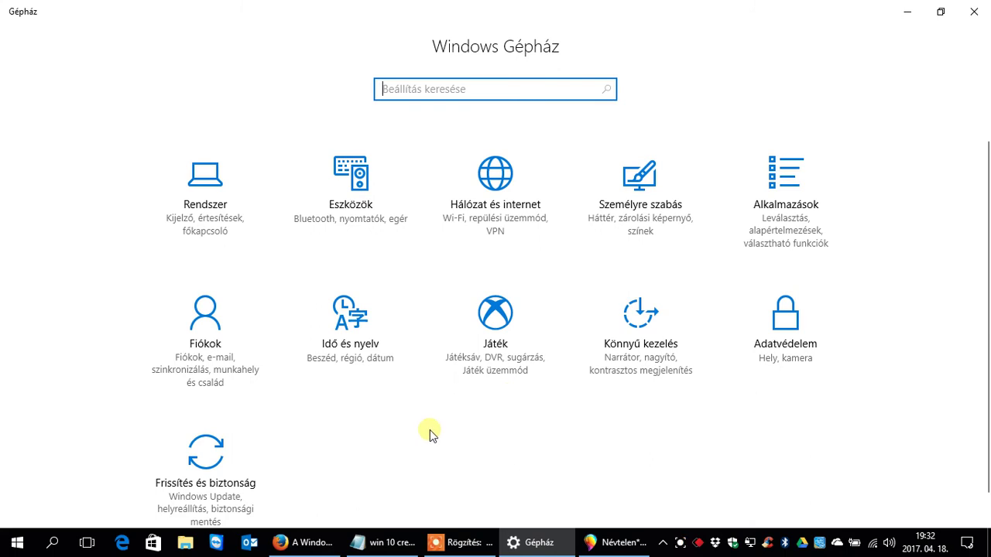
# - Open the Windows Defender page under Frissítés és biztonság, review its version data and minimize Gépház
pyautogui.scroll(-1, 429, 434)
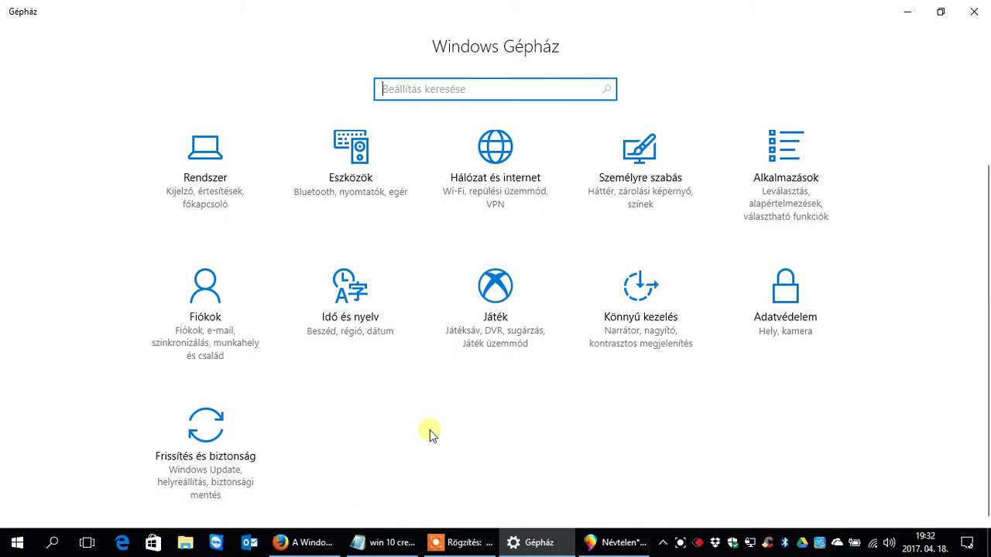
pyautogui.click(203, 445)
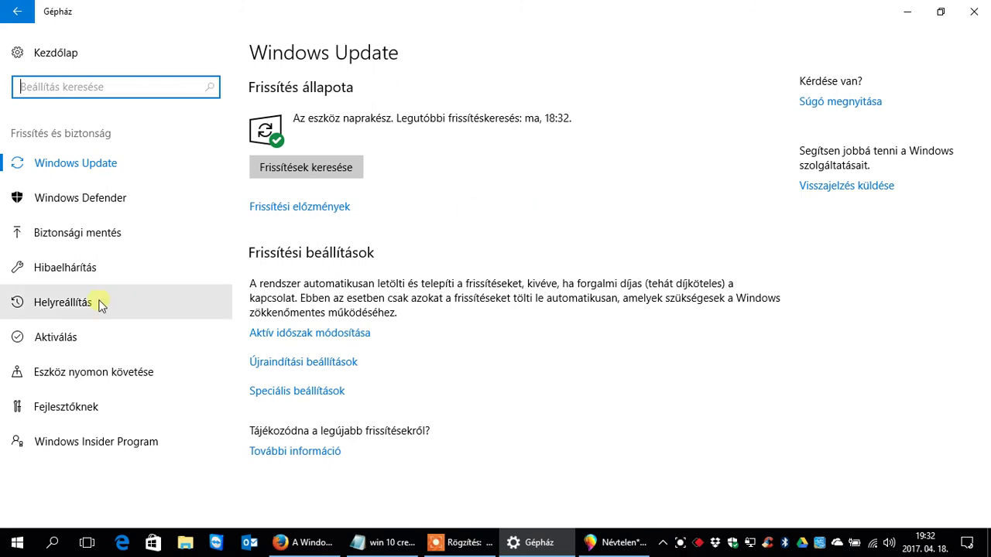
pyautogui.click(85, 214)
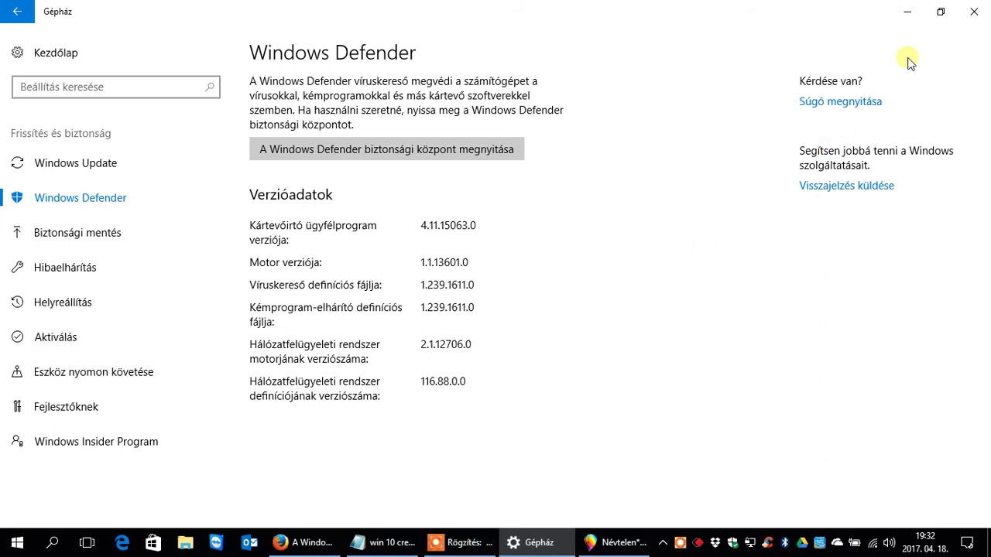
pyautogui.click(907, 11)
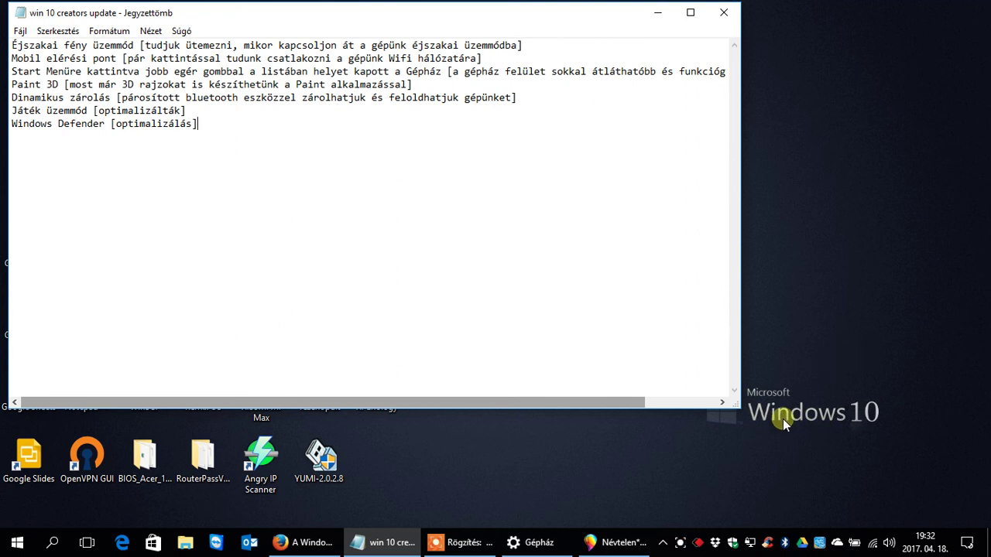
# - Open the Windows Defender biztonsági központ from its notification area icon
pyautogui.click(732, 542)
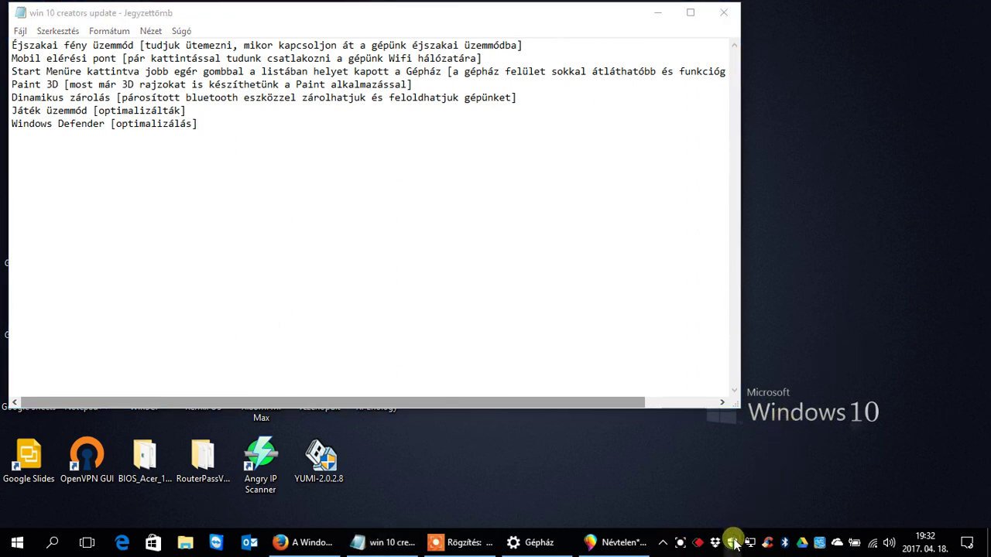
pyautogui.rightClick(733, 542)
pyautogui.click(755, 527)
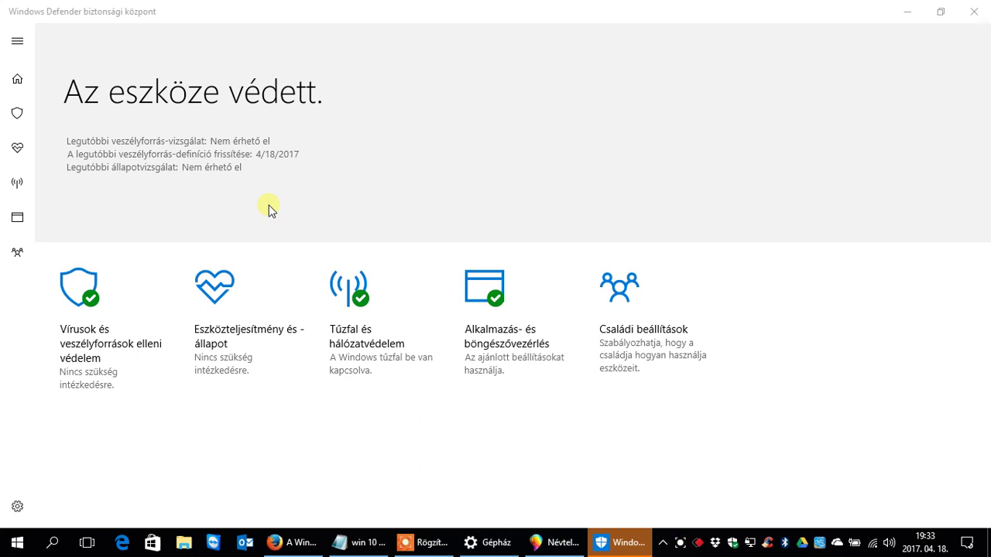
# - Review the protection pages from virus protection through Eszközteljesítmény és -állapot to Alkalmazás- és böngészővezérlés, and close the security center
pyautogui.click(19, 114)
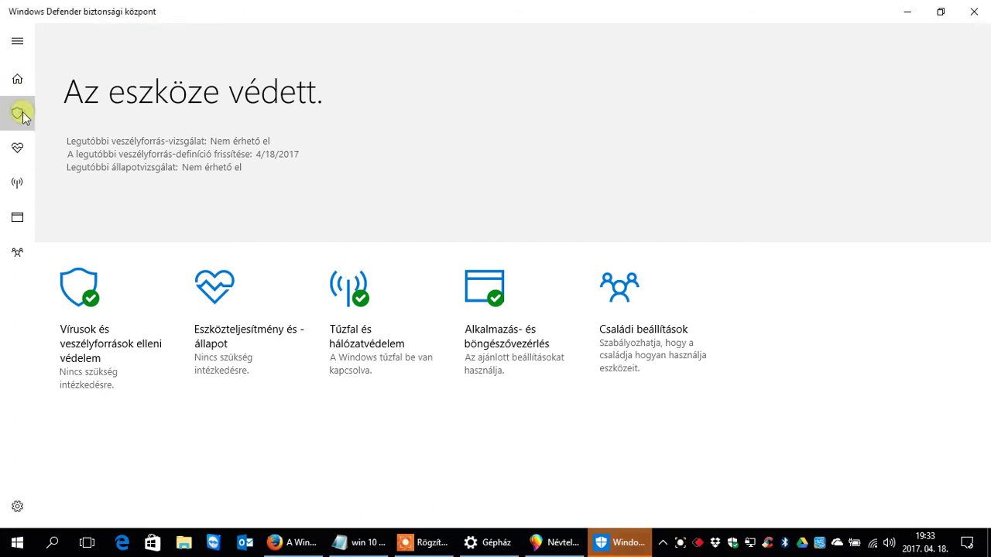
pyautogui.click(24, 150)
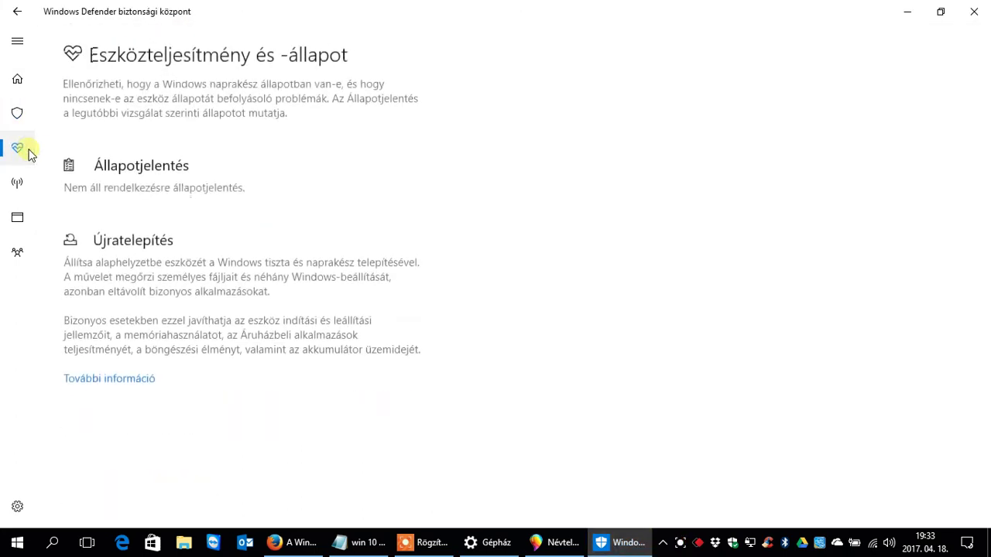
pyautogui.click(24, 183)
pyautogui.click(23, 216)
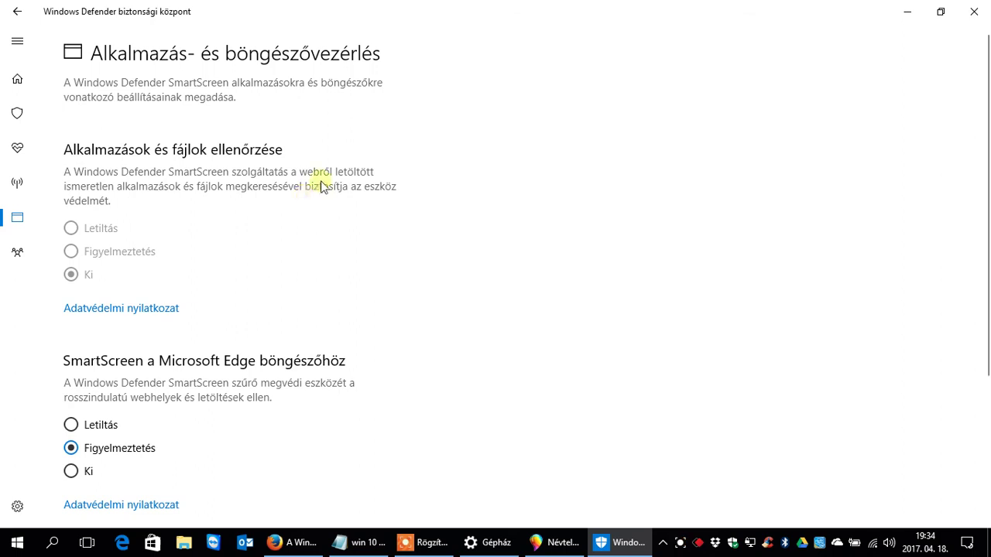
pyautogui.click(971, 11)
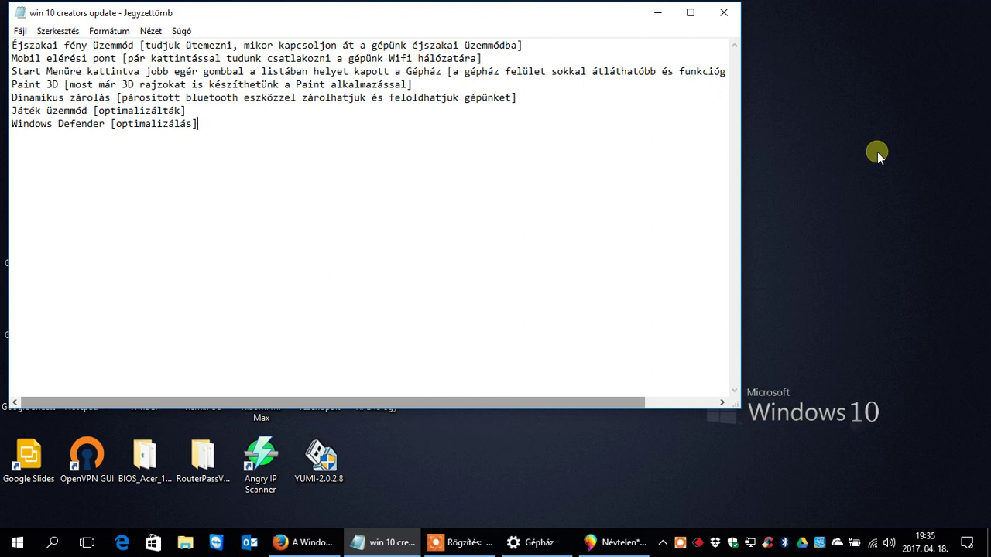
# - Minimize the win 10 creators update note and stop the screen recording in Icecream Screen Recorder
pyautogui.click(658, 13)
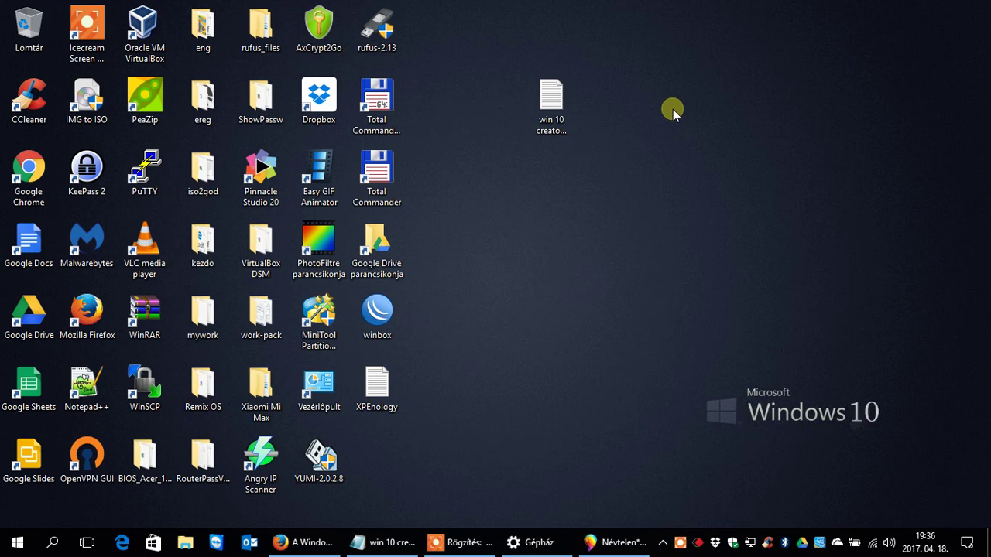
pyautogui.click(679, 543)
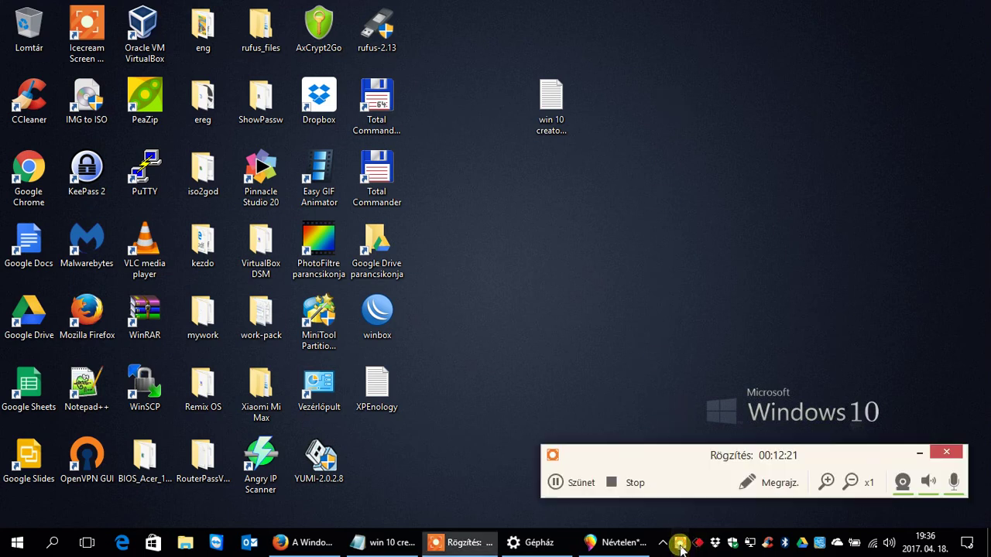
pyautogui.click(634, 483)
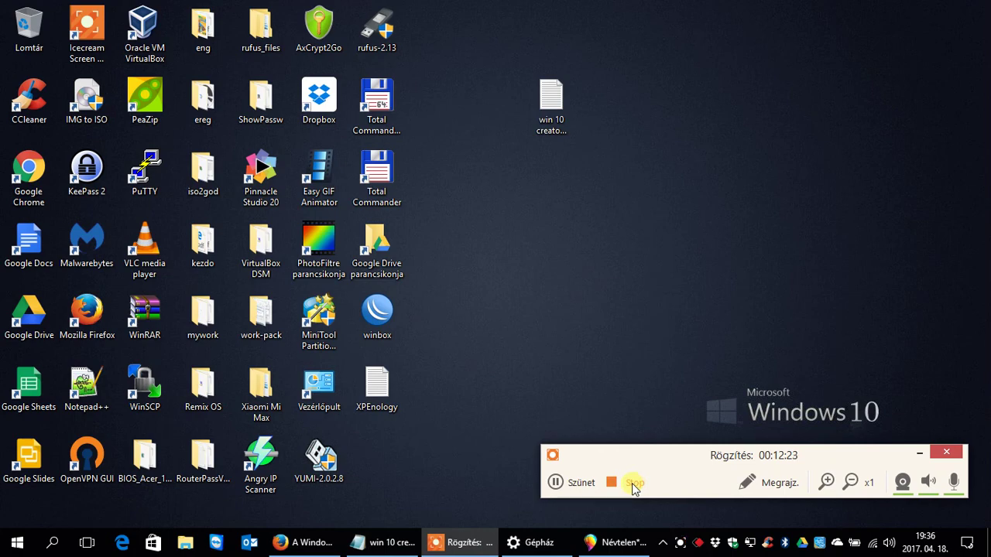